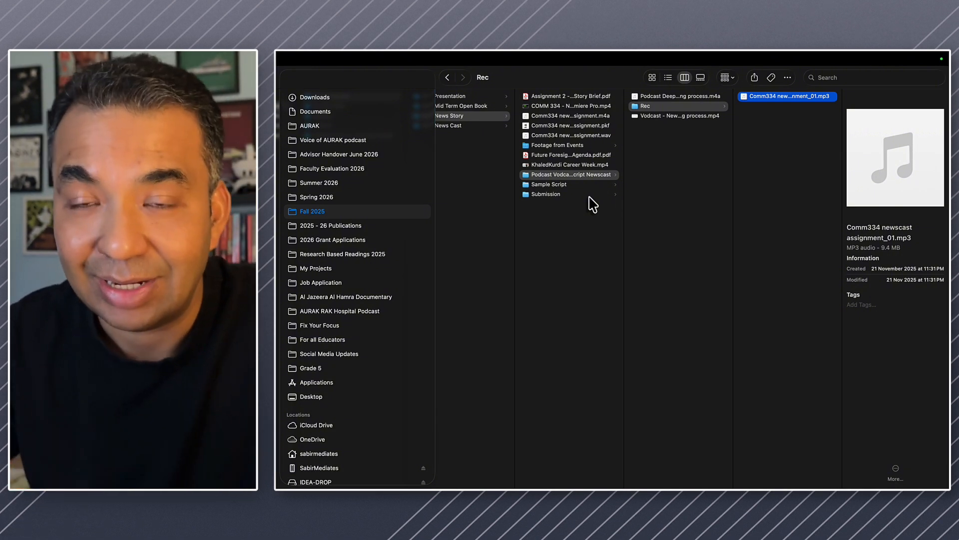
# - Preview the recording Comm334 newscast assignment_01.mp3 and close the preview
pyautogui.press('space')
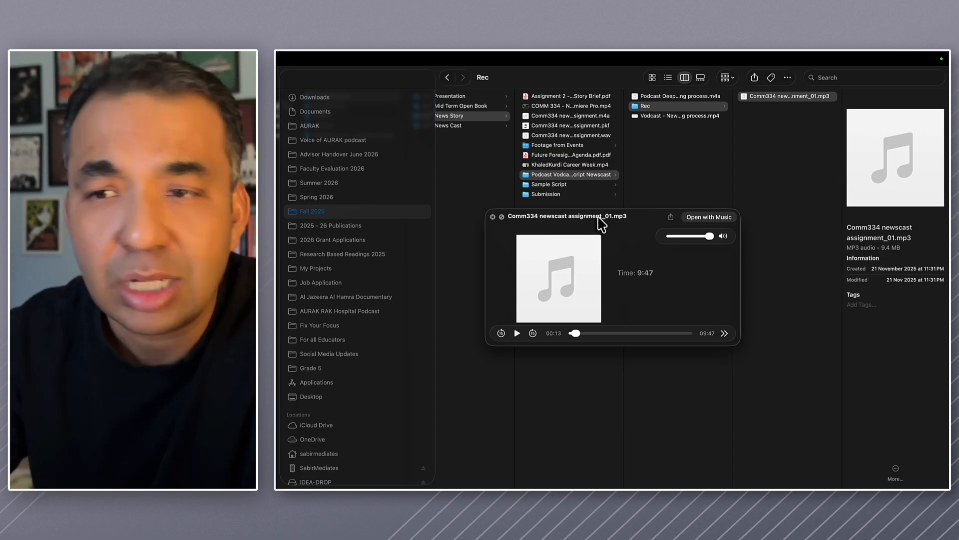
pyautogui.click(493, 217)
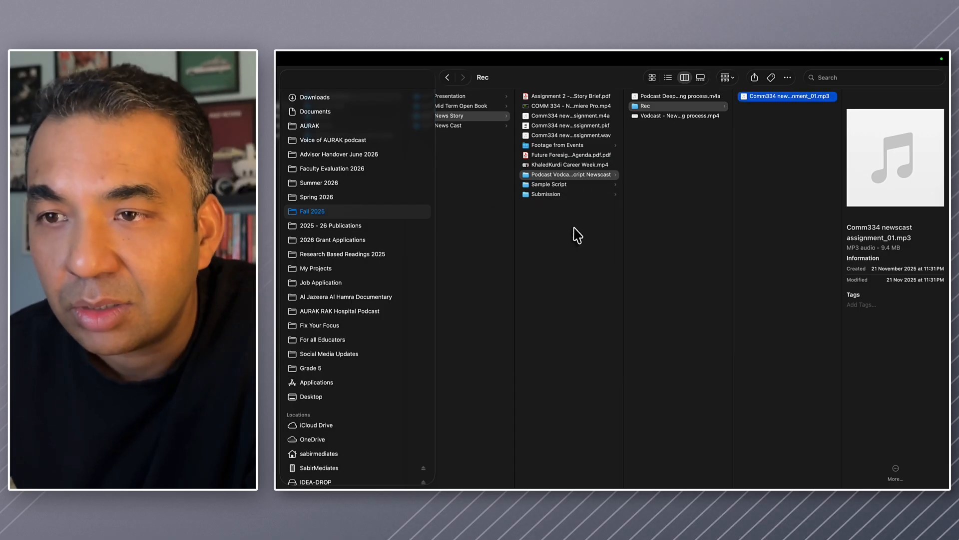
# - Switch to NotebookLM in the Chrome browser and create a new notebook
pyautogui.hotkey('ctrl', 'Right')
pyautogui.moveTo(584, 485)
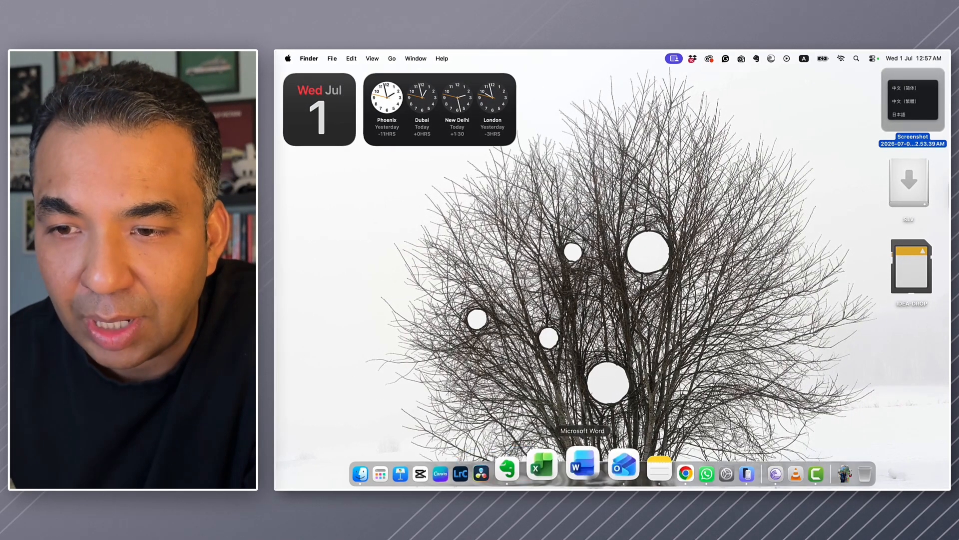
pyautogui.click(648, 467)
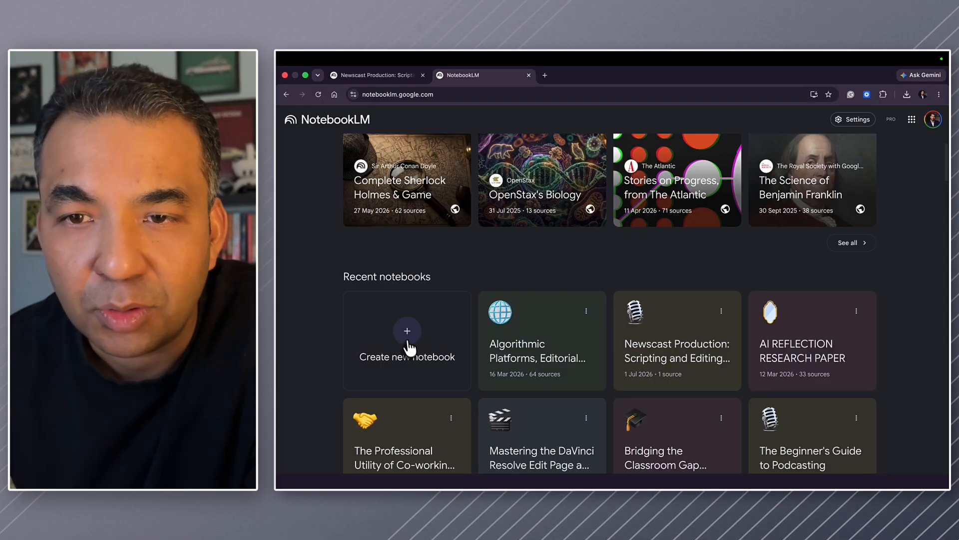
pyautogui.click(407, 332)
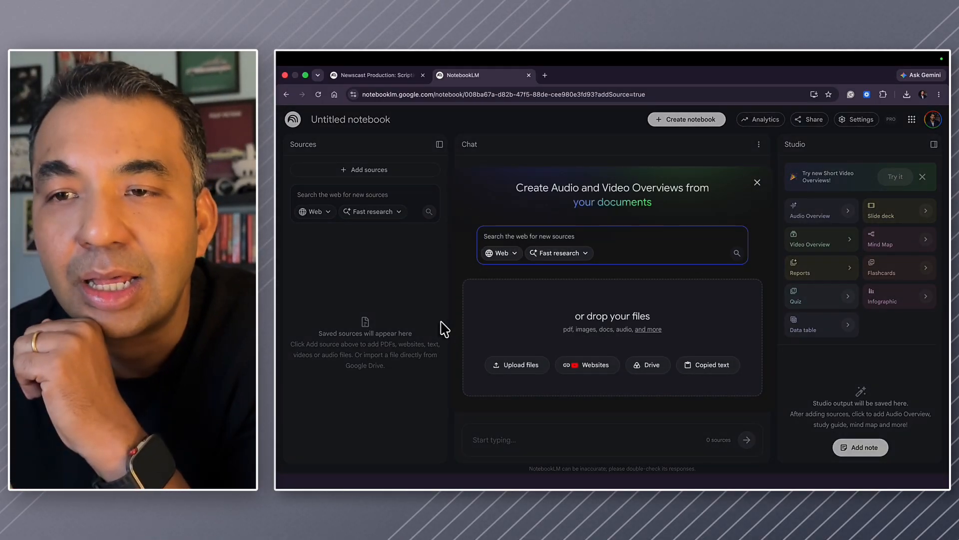
# - Add Comm334 newscast assignment_01.mp3 from the Rec folder as a source in the untitled notebook
pyautogui.hotkey('ctrl', 'Right')
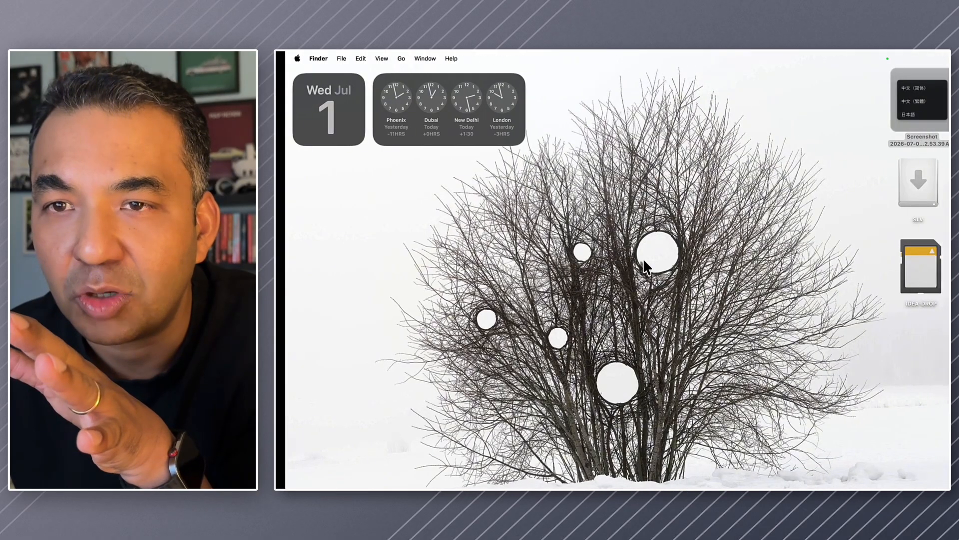
pyautogui.hotkey('ctrl', 'Left')
pyautogui.hotkey('ctrl', 'Left')
pyautogui.moveTo(771, 98); pyautogui.dragTo(610, 315)
pyautogui.hotkey('ctrl', 'Right')
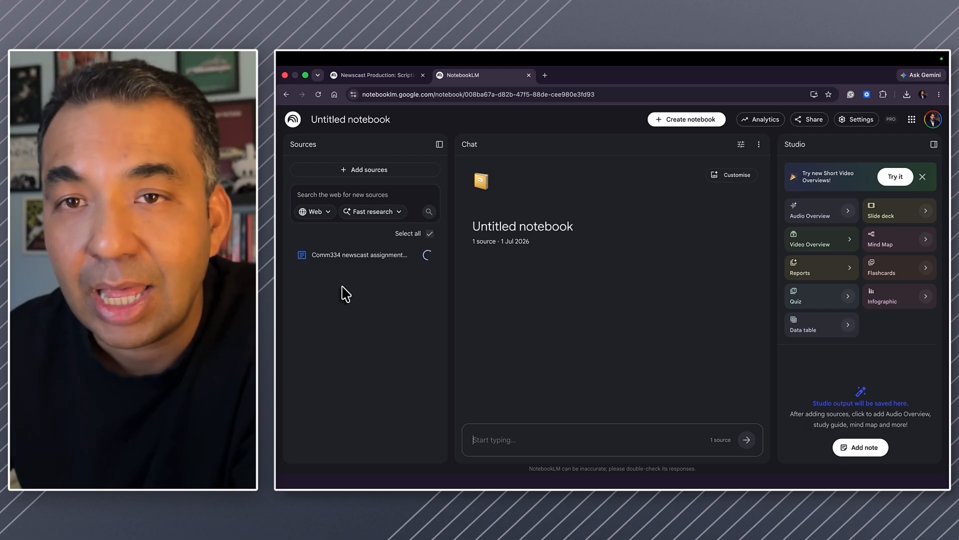
pyautogui.click(352, 119)
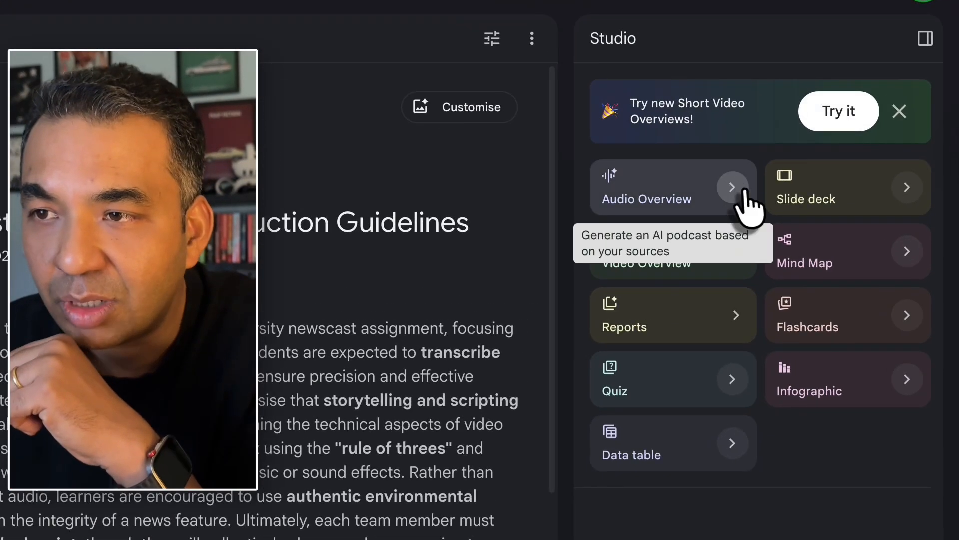
# - Generate an English Audio Overview focused only on the assignment brief, listing things students are supposed to keep in mind when preparing for the assignment
pyautogui.click(733, 187)
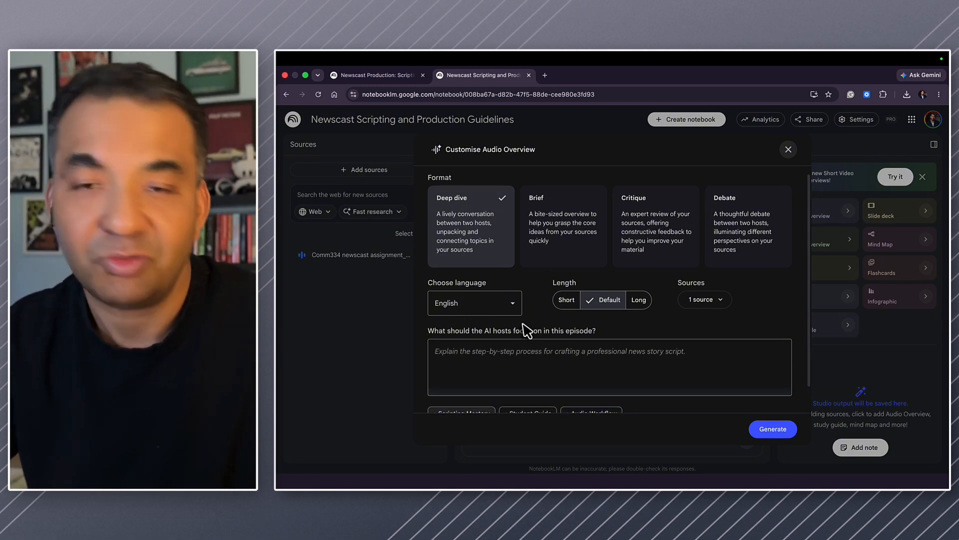
pyautogui.click(491, 353)
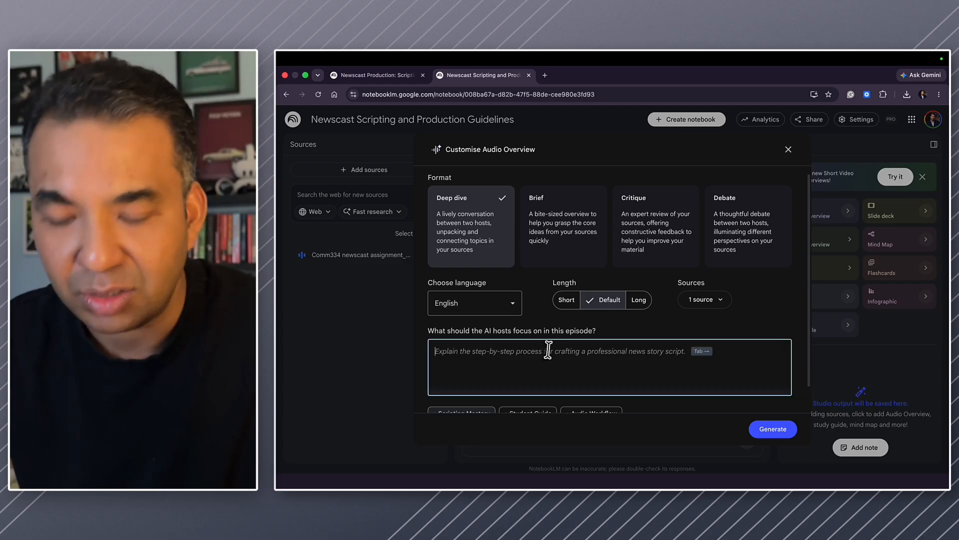
pyautogui.write('Focus on the assignment brief only and create a list of things the students are supposed to keep in mind when preparing for the assignment')
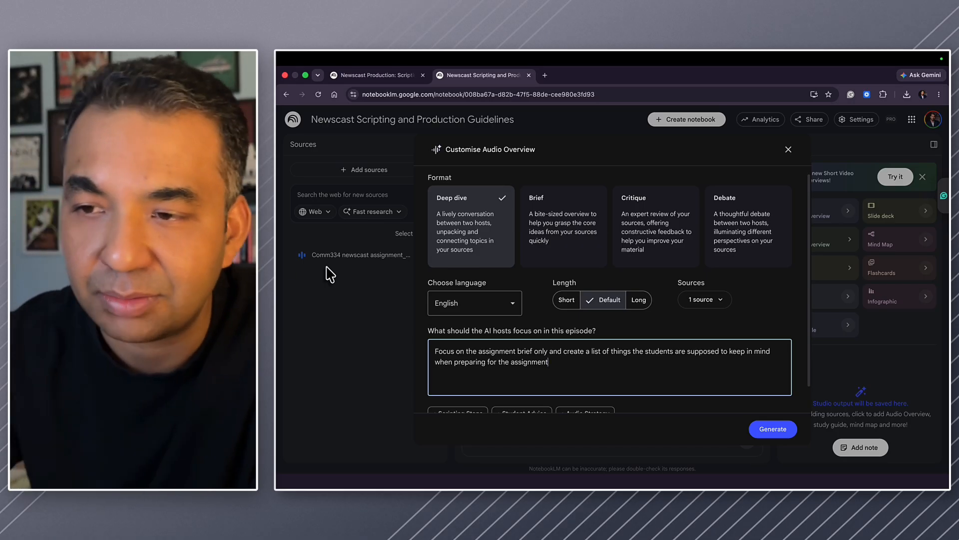
pyautogui.scroll(-1, 654, 338)
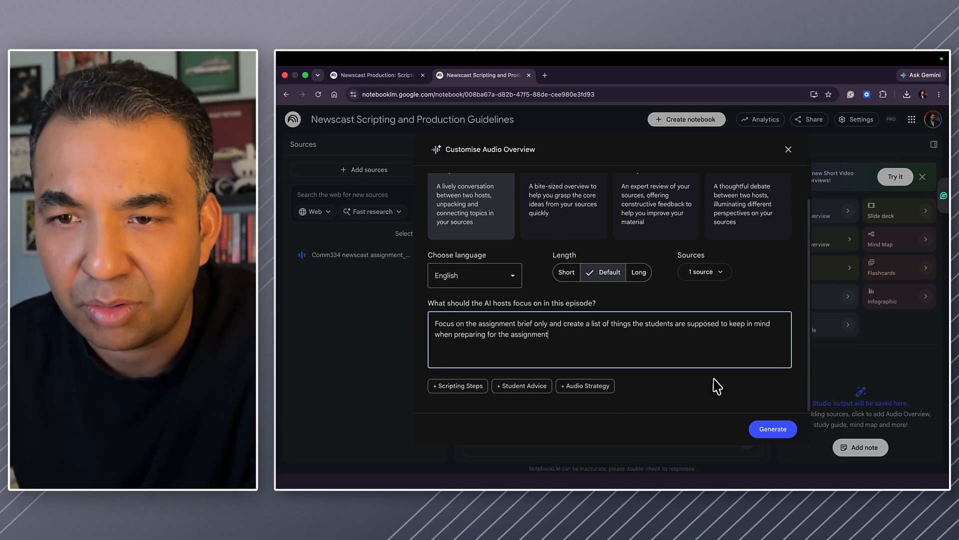
pyautogui.click(765, 431)
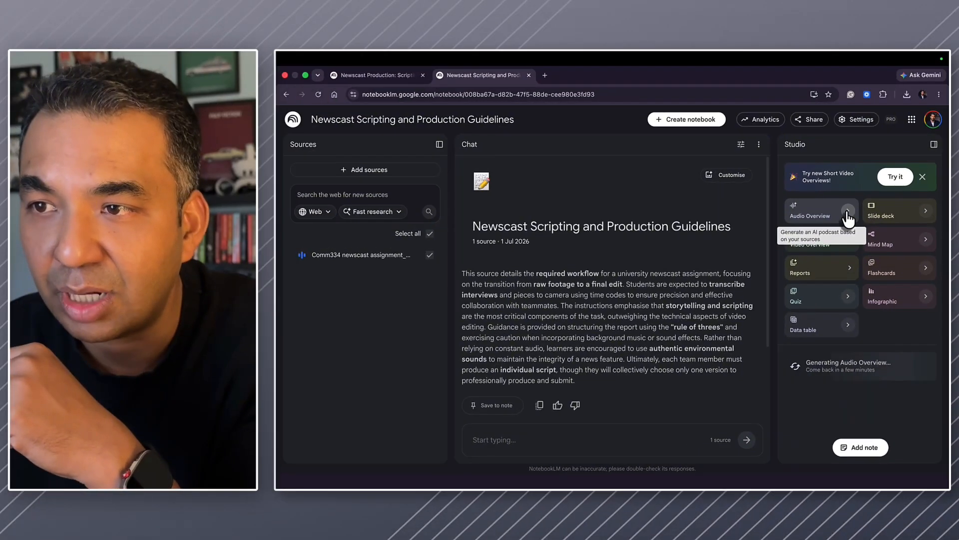
# - Generate a second Audio Overview in Pashto (پښتو) with the same focus on the assignment brief and a list of things students should keep in mind
pyautogui.click(797, 101)
pyautogui.click(489, 360)
pyautogui.write('Focus on the assignment brief only and create a list of things the students are supposed to keep in mind when preparing for the assignment')
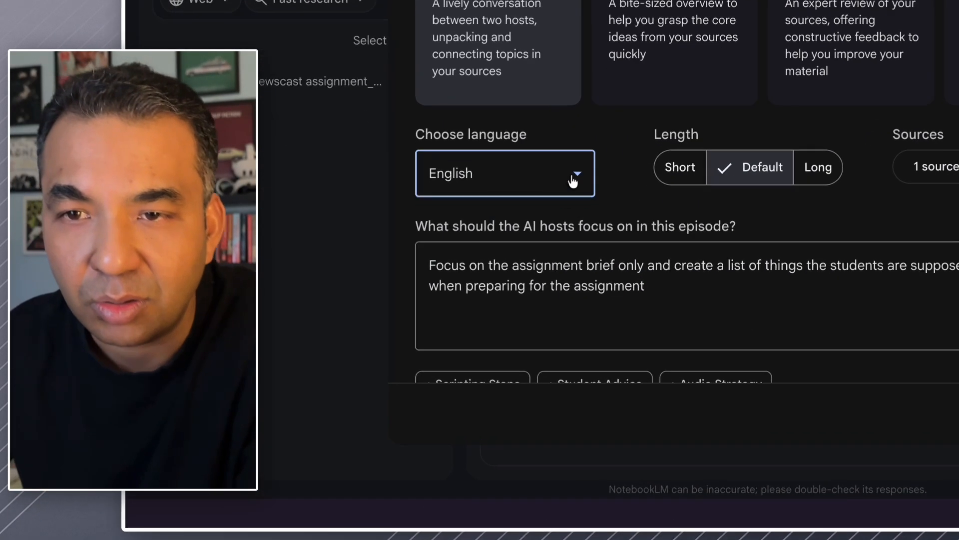
pyautogui.click(511, 305)
pyautogui.scroll(-5, 488, 389)
pyautogui.scroll(-20, 543, 320)
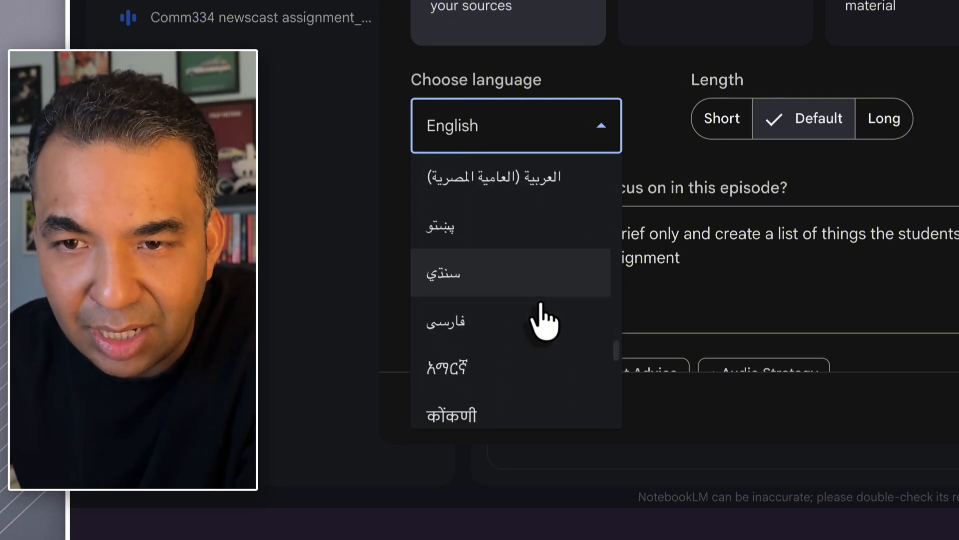
pyautogui.scroll(1, 544, 320)
pyautogui.click(509, 280)
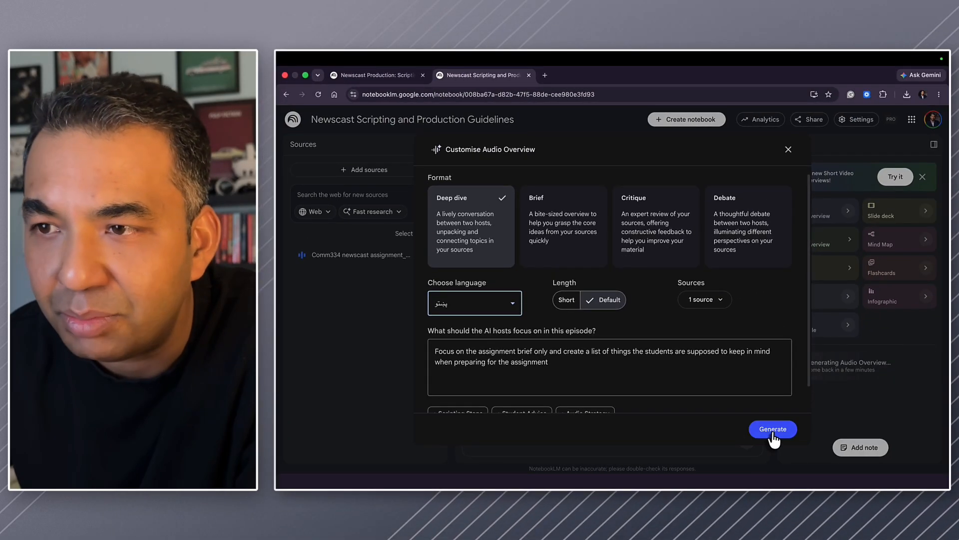
pyautogui.click(773, 430)
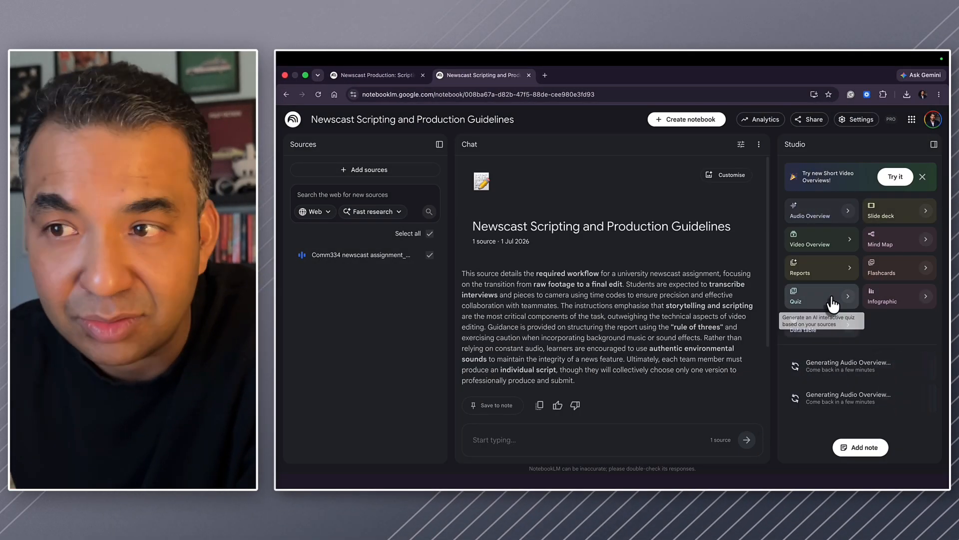
# - Generate a third Audio Overview in Simplified Chinese, 中文（简体）, reusing the assignment-brief focus prompt about what students should keep in mind when preparing
pyautogui.click(848, 212)
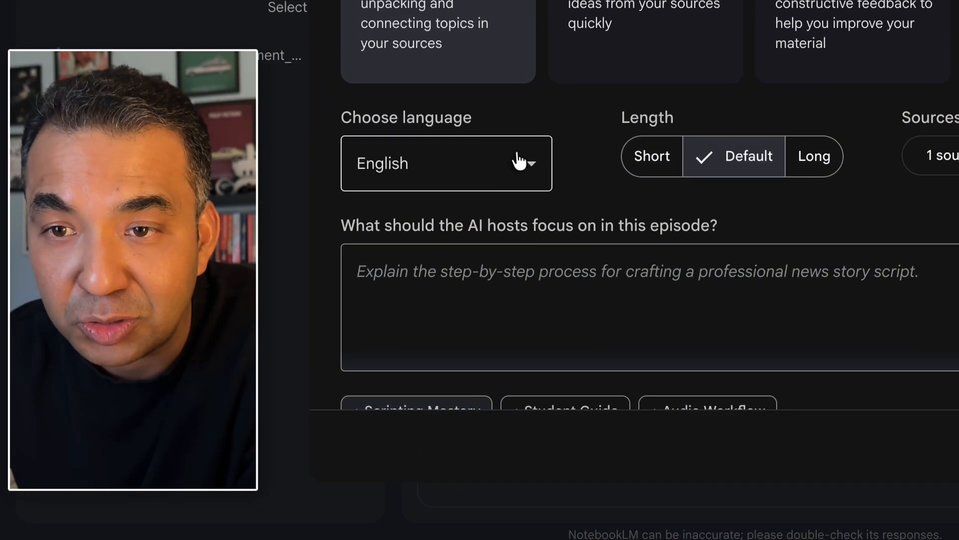
pyautogui.click(520, 161)
pyautogui.scroll(-10, 465, 317)
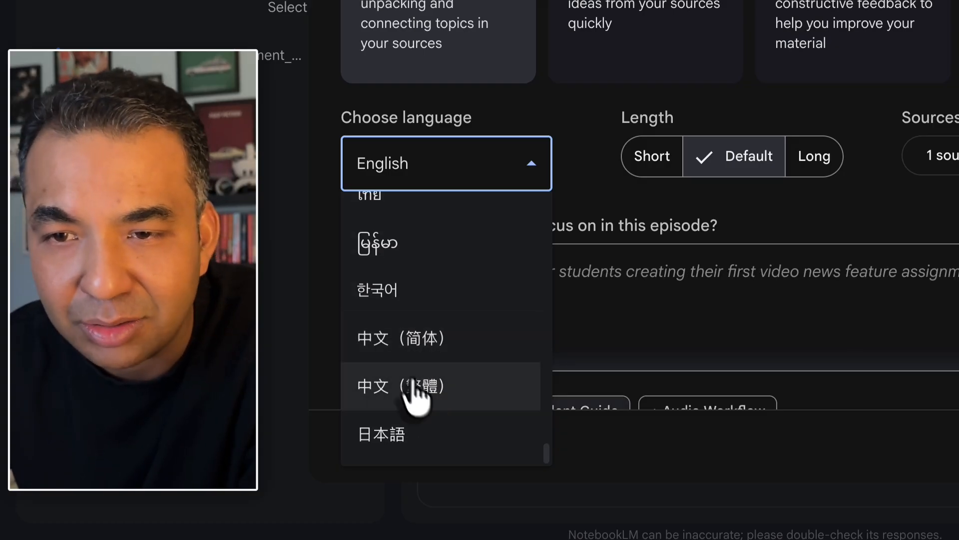
pyautogui.click(411, 343)
pyautogui.click(388, 312)
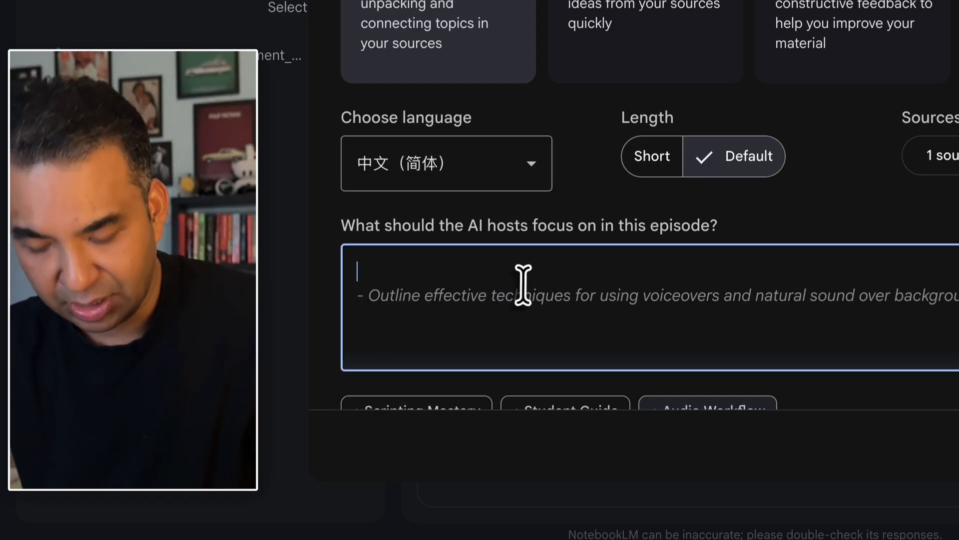
pyautogui.write('Focus on the assignment brief only and create a list of things the students are supposed to keep in mind when preparing for the assignment')
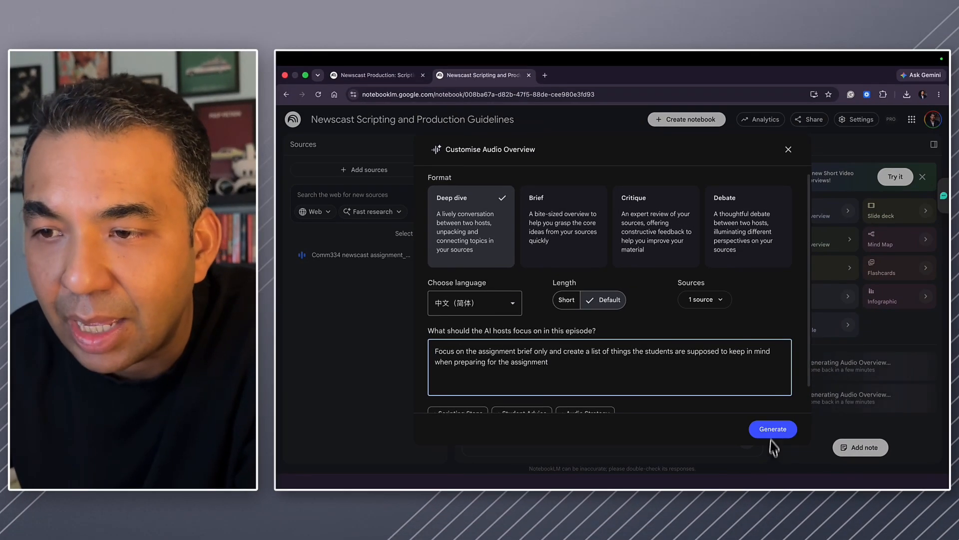
pyautogui.click(773, 430)
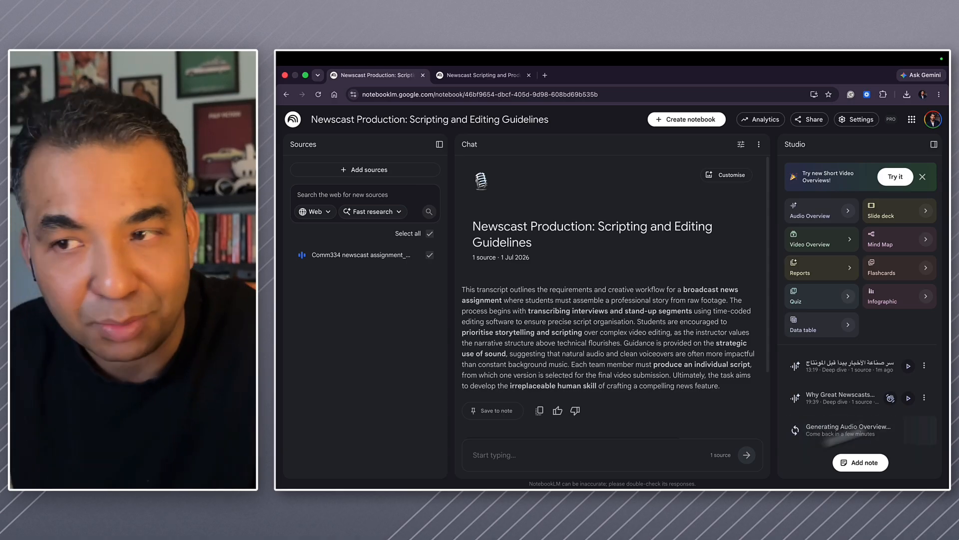
# - Listen to the start of the Arabic audio overview in the Newscast Production notebook, check its available options, and pause it
pyautogui.click(908, 365)
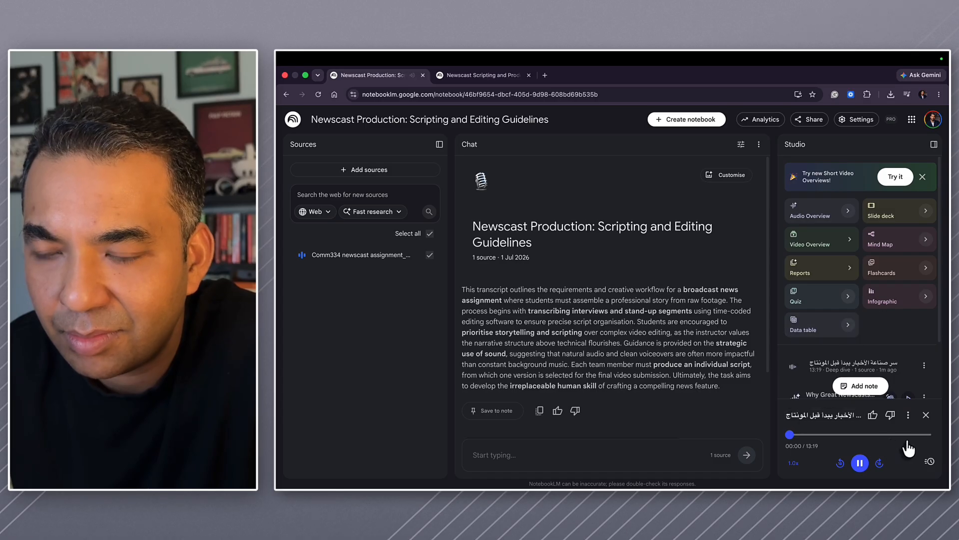
pyautogui.click(908, 416)
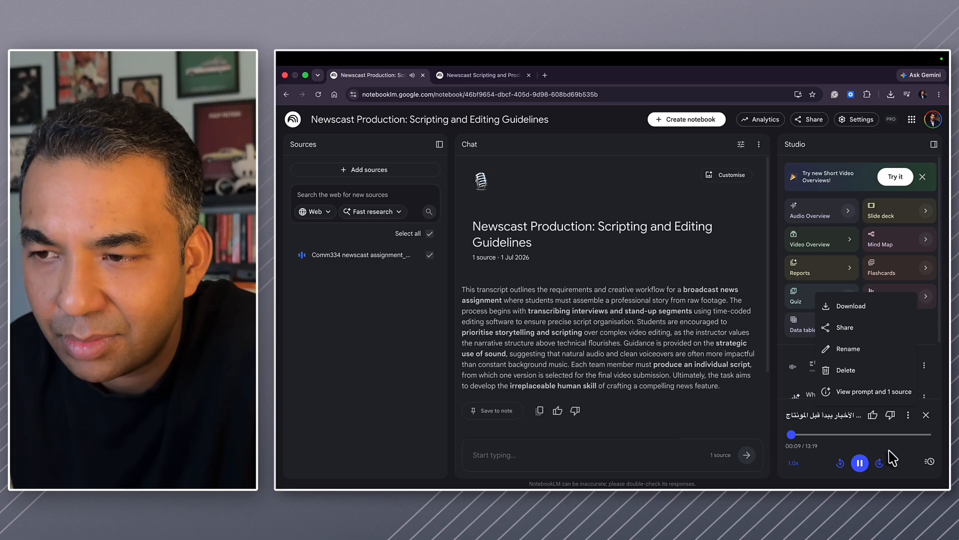
pyautogui.click(811, 477)
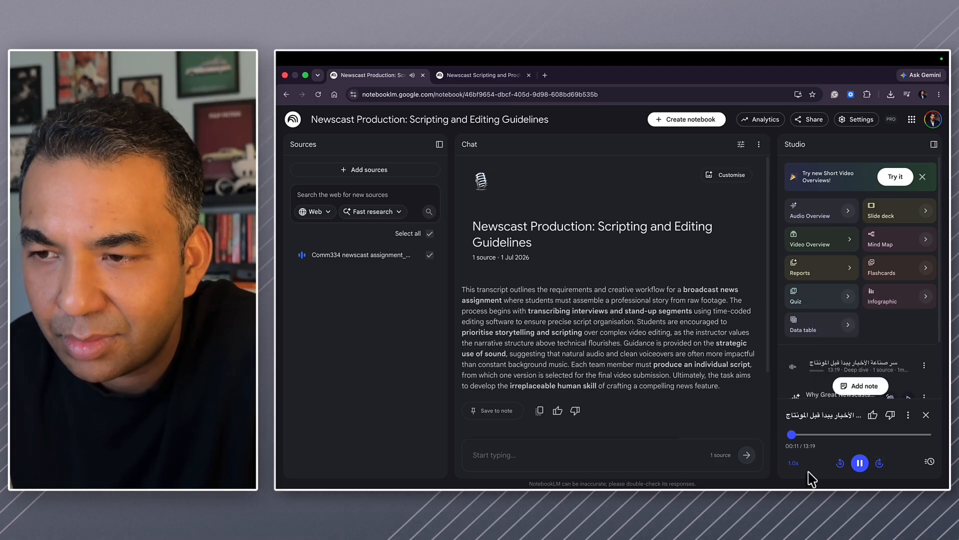
pyautogui.scroll(-2, 884, 368)
pyautogui.scroll(-2, 892, 366)
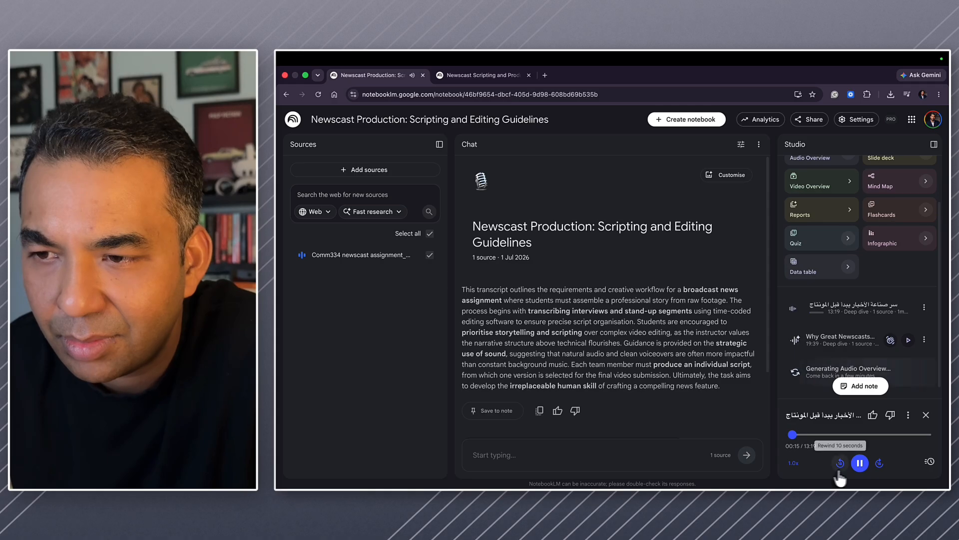
pyautogui.click(859, 465)
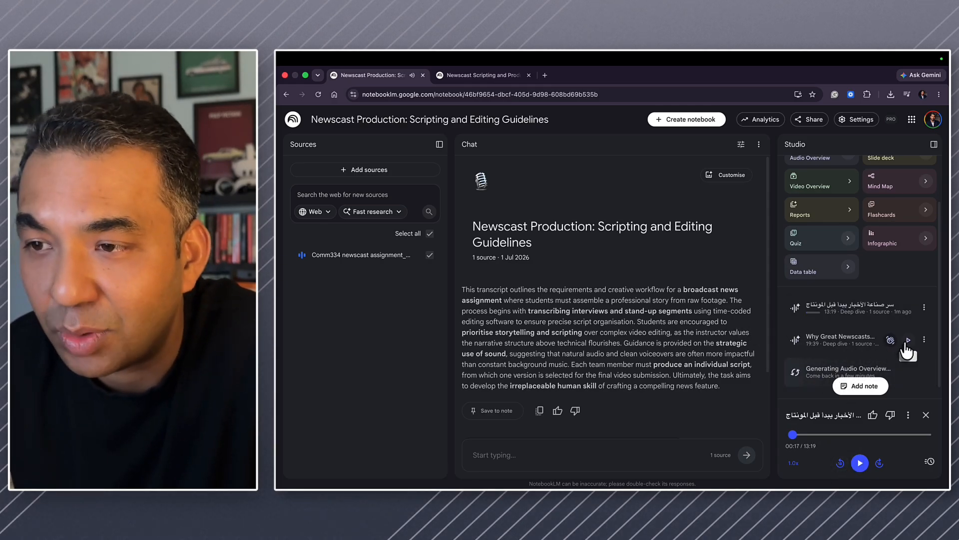
# - Sample the English overview Why Great Newscasts Start on Paper, view its interactive mode, and return to Studio
pyautogui.click(890, 341)
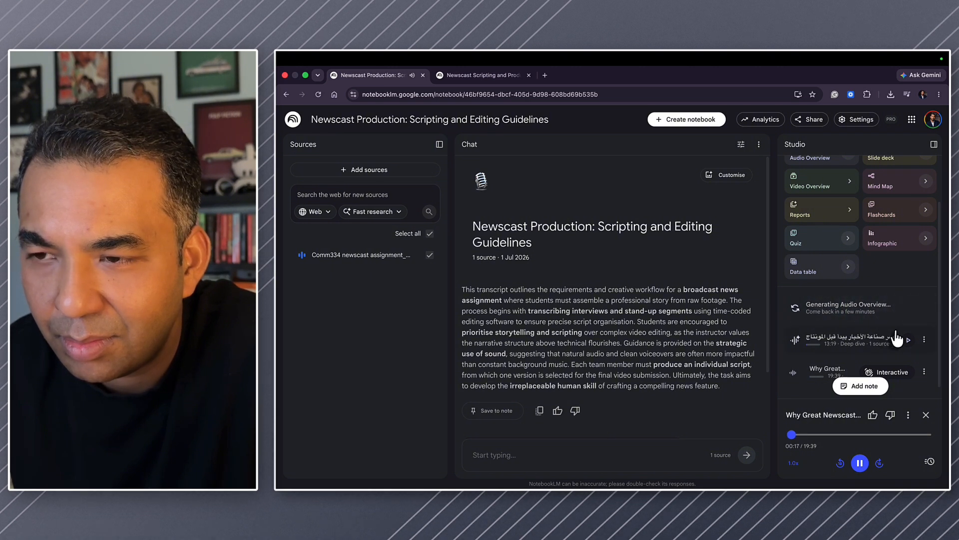
pyautogui.click(858, 470)
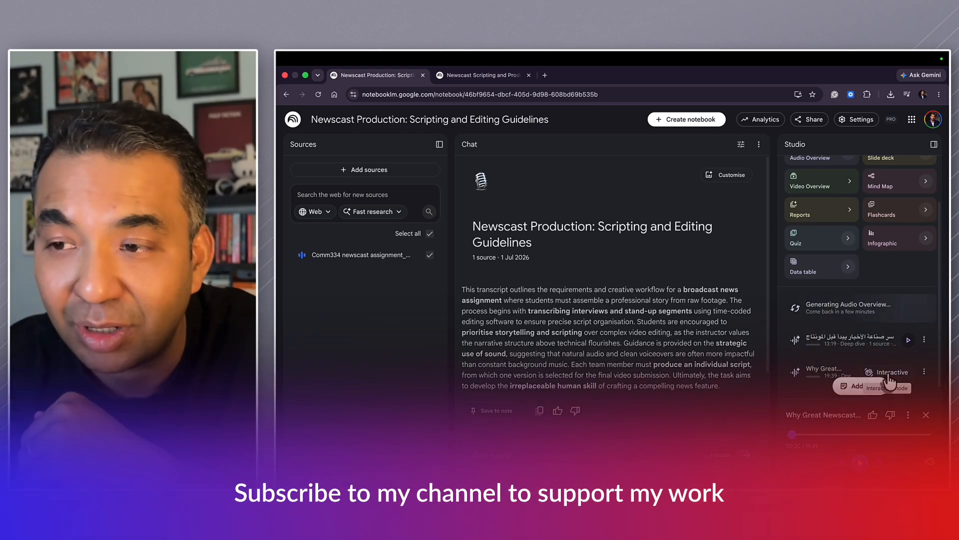
pyautogui.click(889, 374)
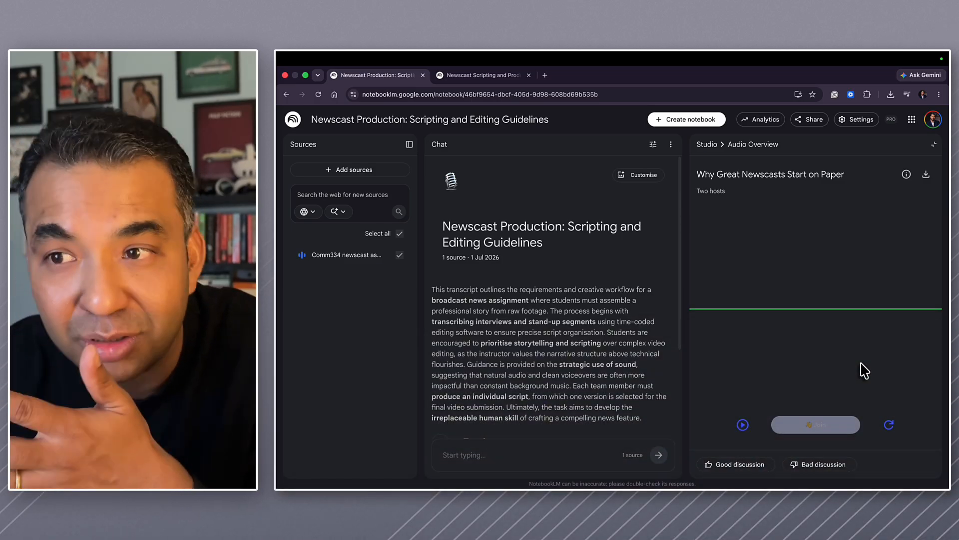
pyautogui.click(707, 145)
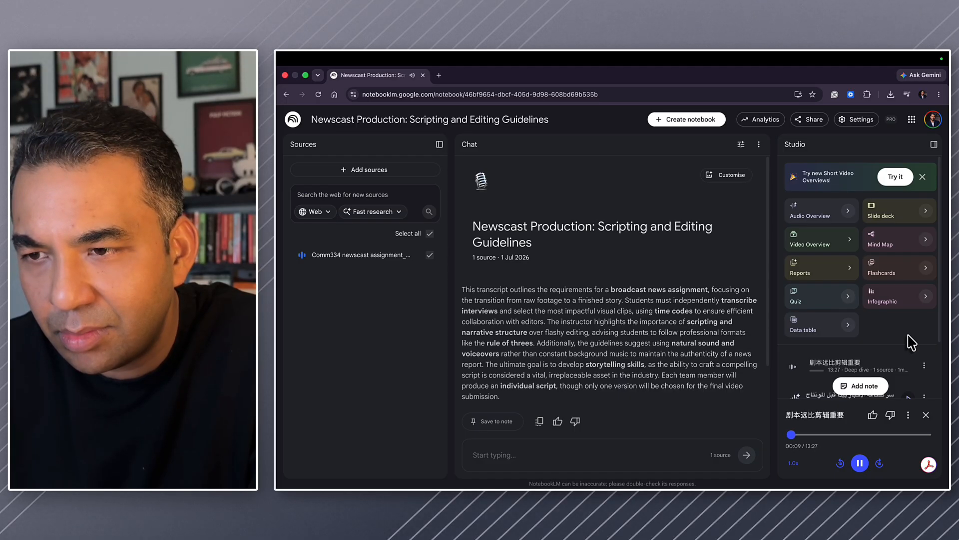
# - Pause the Chinese audio overview 剧本远比剪辑重要
pyautogui.click(860, 463)
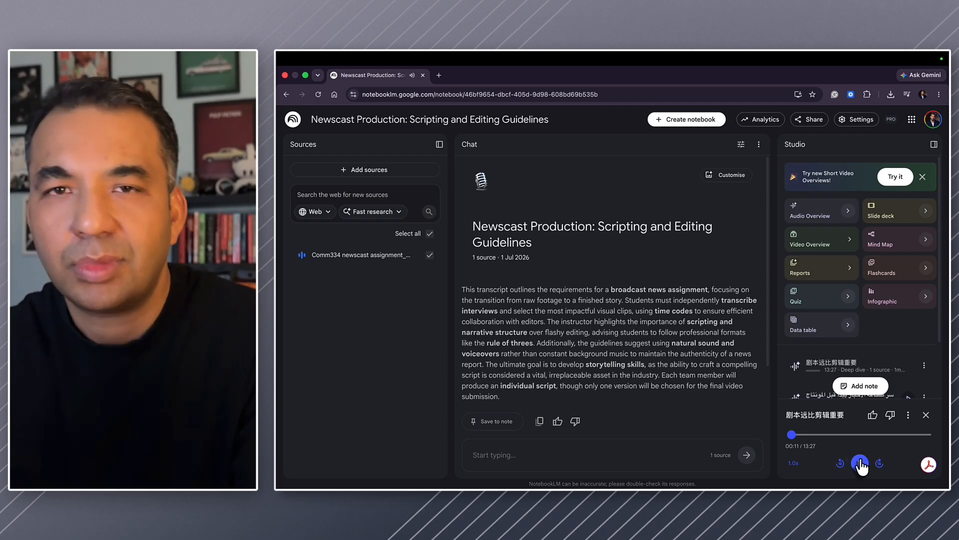